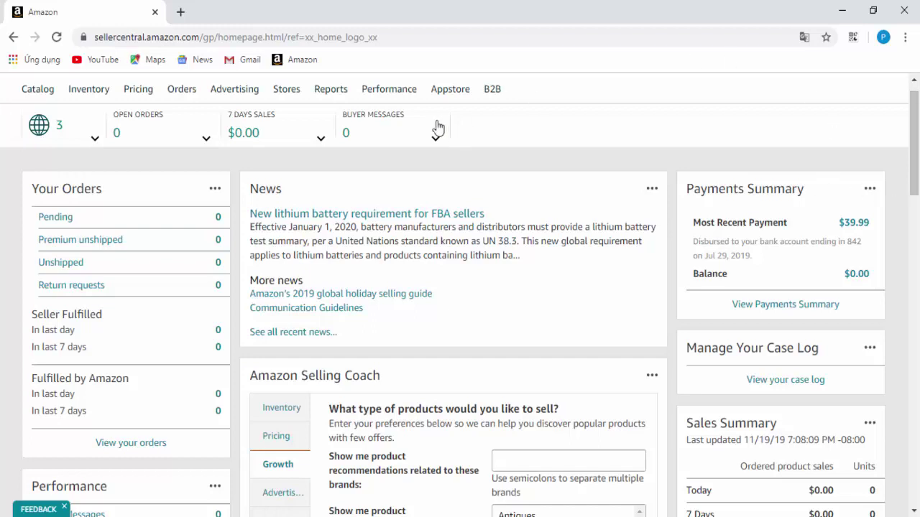
Open the Account Health page from the Performance section and postpone the emergency contact number request.
{"action": "mouse_move", "coordinate": [417, 99]}
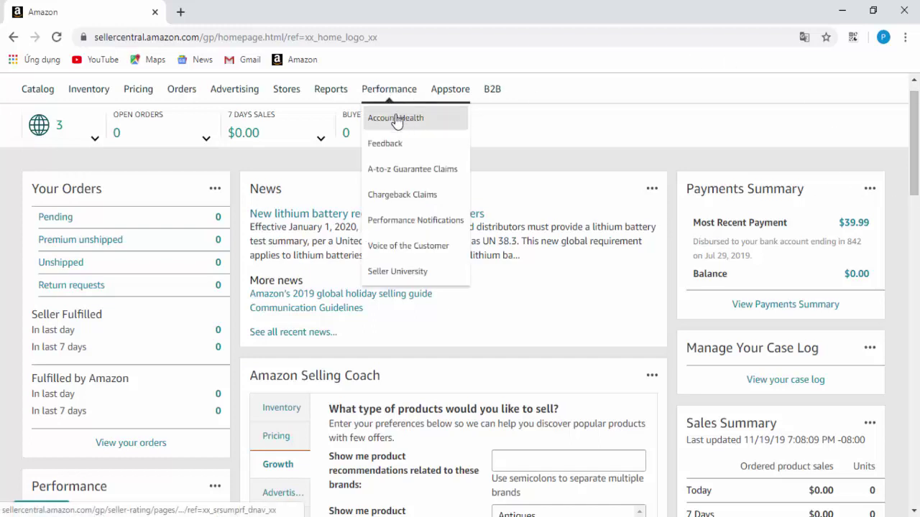
{"action": "left_click", "coordinate": [402, 119]}
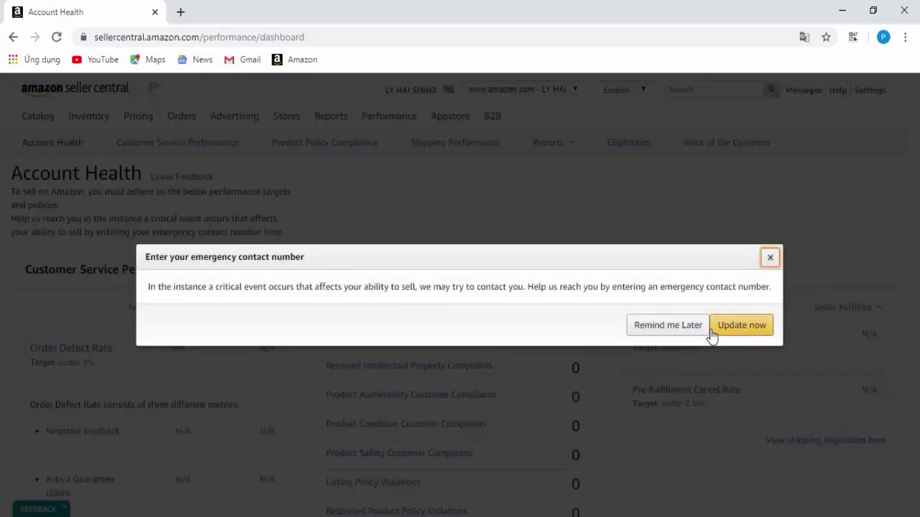
{"action": "left_click", "coordinate": [668, 325]}
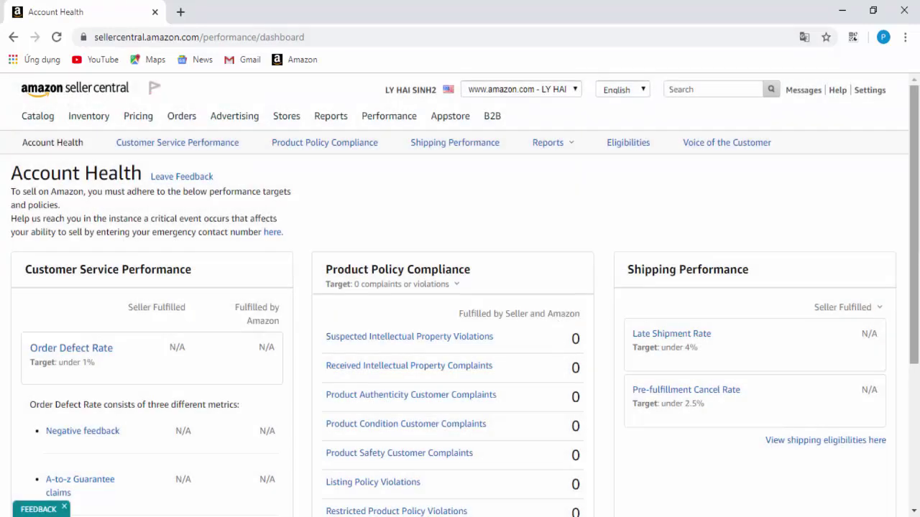
Review the Customer Service Performance, Product Policy Compliance and Shipping Performance sections of the Account Health page.
{"action": "scroll", "coordinate": [916, 328], "scroll_direction": "down", "scroll_amount": 2}
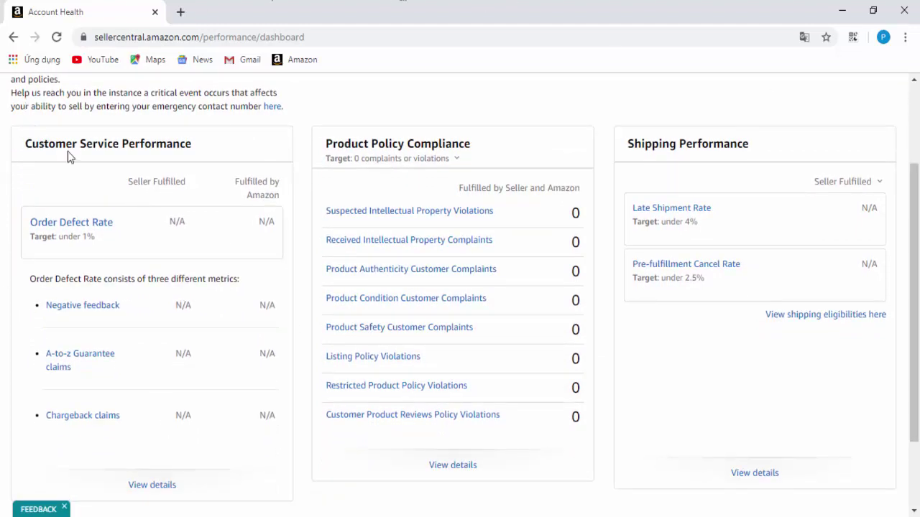
{"action": "left_click_drag", "start_coordinate": [192, 143], "coordinate": [32, 144]}
{"action": "left_click", "coordinate": [115, 169]}
{"action": "scroll", "coordinate": [311, 247], "scroll_direction": "down", "scroll_amount": 1}
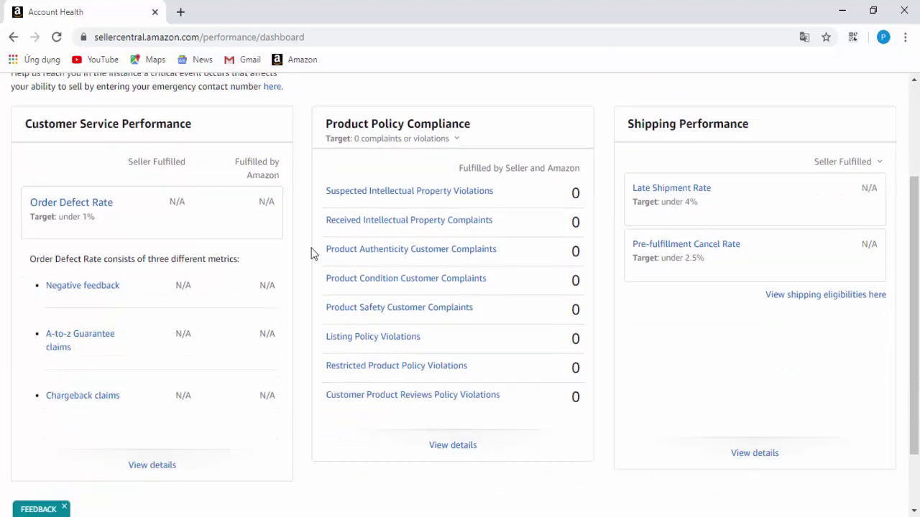
{"action": "scroll", "coordinate": [370, 259], "scroll_direction": "up", "scroll_amount": 1}
{"action": "scroll", "coordinate": [671, 299], "scroll_direction": "down", "scroll_amount": 1}
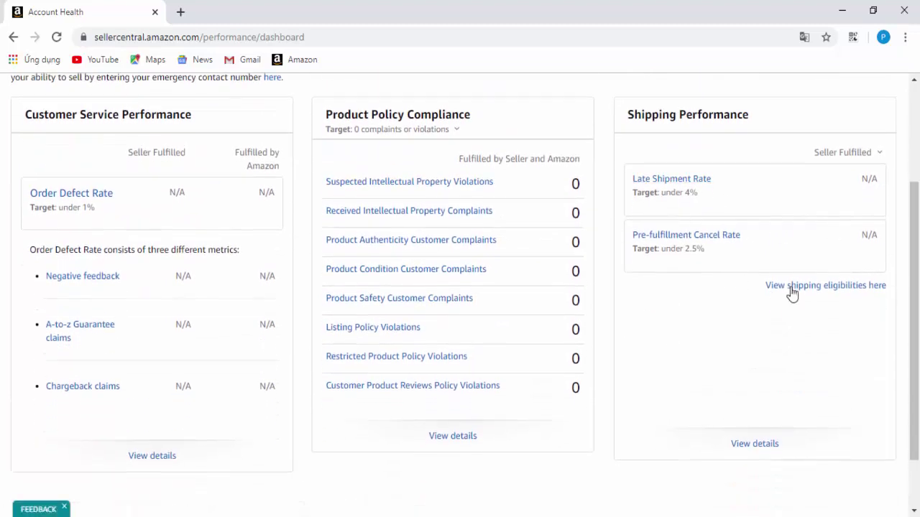
{"action": "scroll", "coordinate": [676, 286], "scroll_direction": "up", "scroll_amount": 1}
{"action": "scroll", "coordinate": [676, 286], "scroll_direction": "up", "scroll_amount": 2}
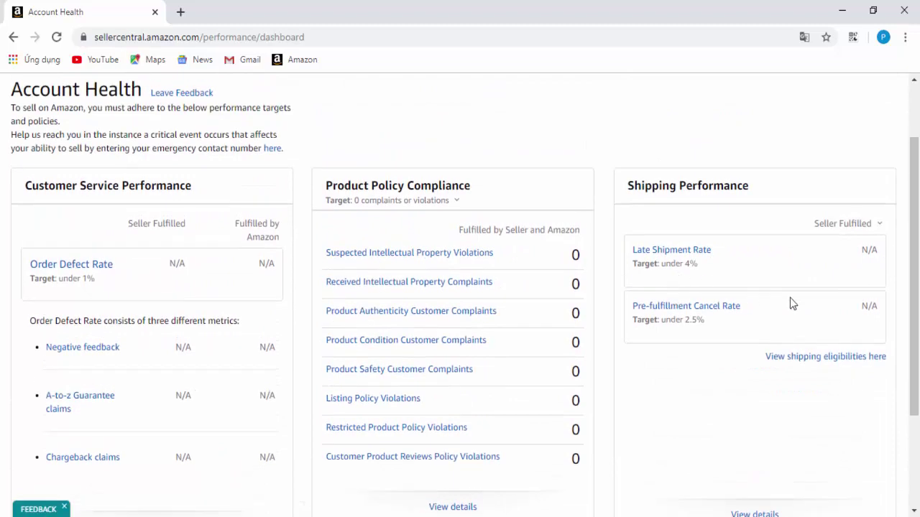
{"action": "scroll", "coordinate": [592, 288], "scroll_direction": "down", "scroll_amount": 3}
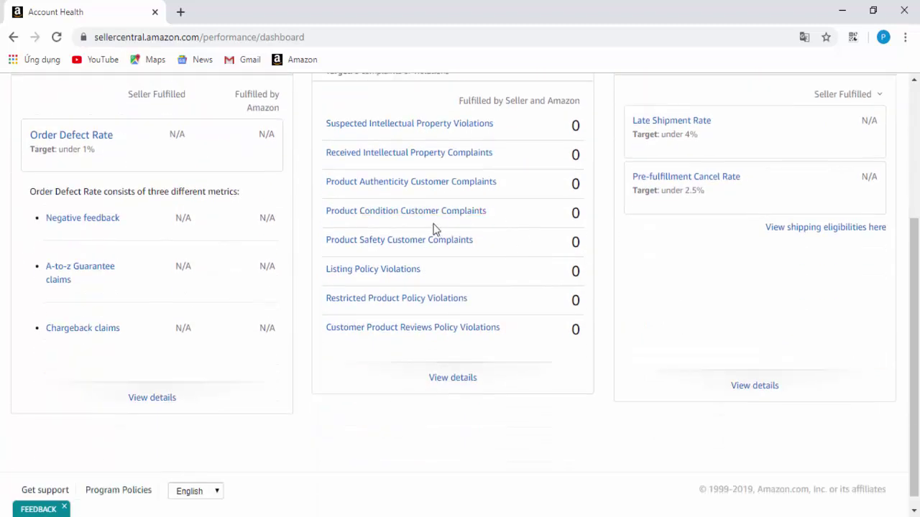
{"action": "scroll", "coordinate": [433, 172], "scroll_direction": "up", "scroll_amount": 3}
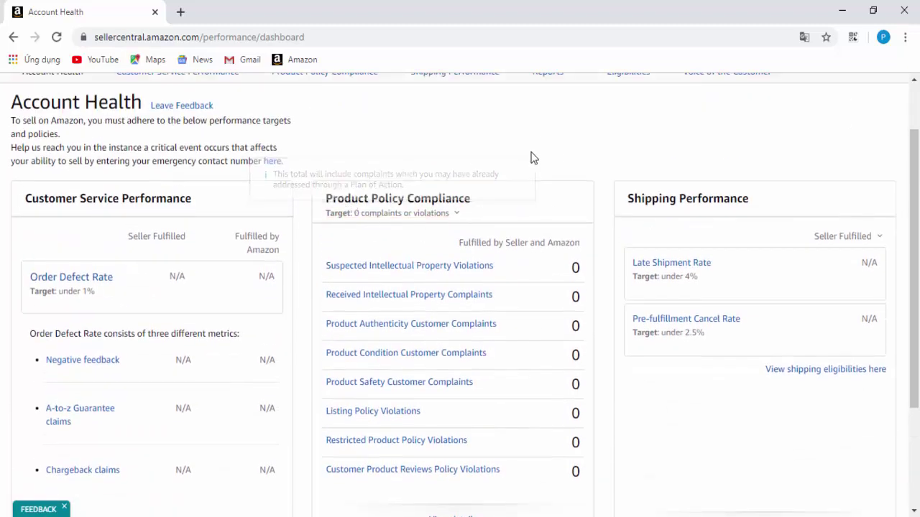
{"action": "left_click_drag", "start_coordinate": [468, 198], "coordinate": [328, 196]}
{"action": "left_click", "coordinate": [544, 172]}
Translate the Account Health page into Vietnamese and dismiss the translation notice.
{"action": "right_click", "coordinate": [544, 172]}
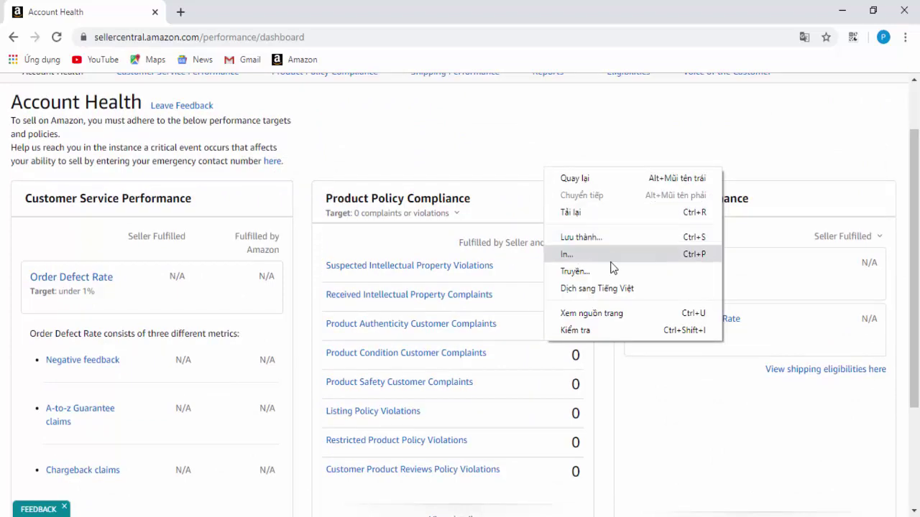
{"action": "left_click", "coordinate": [617, 285]}
{"action": "scroll", "coordinate": [660, 387], "scroll_direction": "down", "scroll_amount": 2}
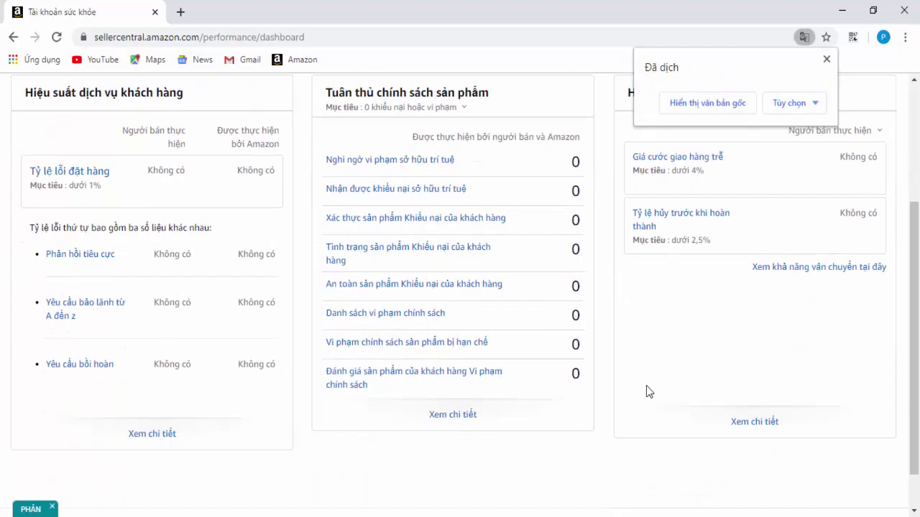
{"action": "scroll", "coordinate": [611, 323], "scroll_direction": "up", "scroll_amount": 1}
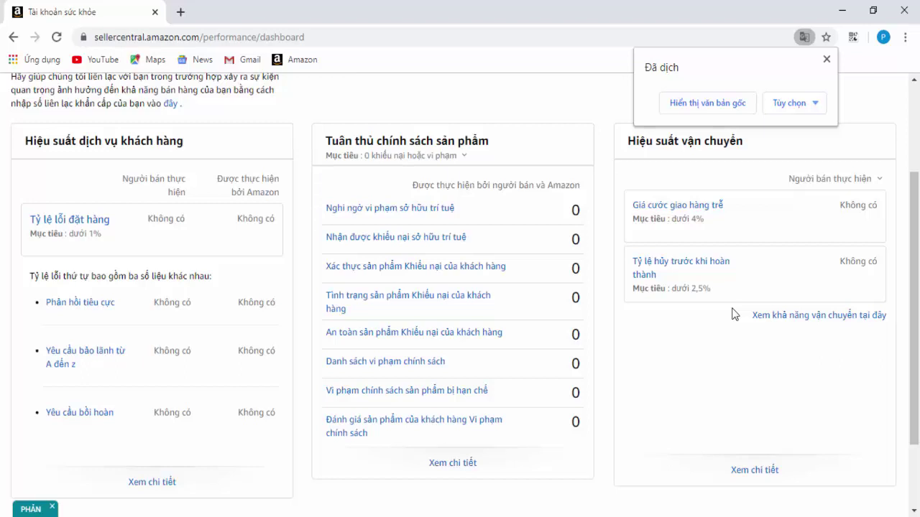
{"action": "scroll", "coordinate": [734, 314], "scroll_direction": "down", "scroll_amount": 1}
{"action": "scroll", "coordinate": [734, 314], "scroll_direction": "up", "scroll_amount": 2}
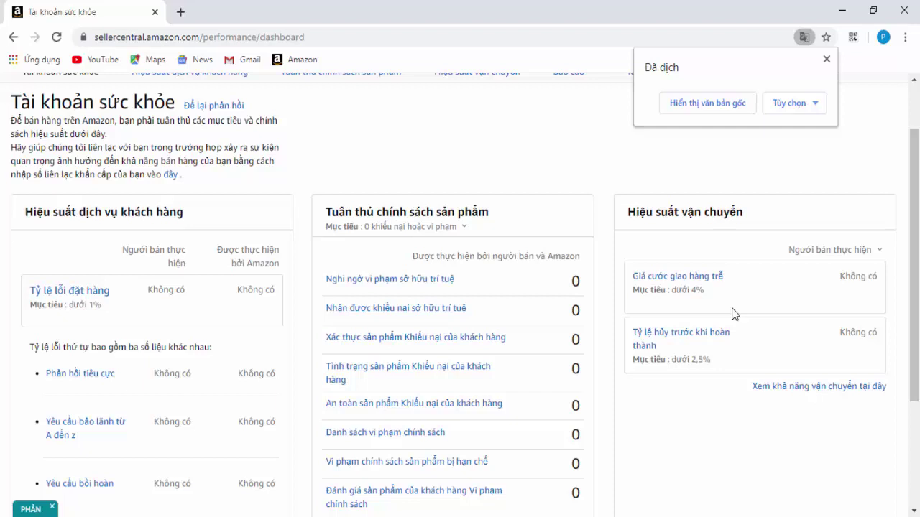
{"action": "left_click", "coordinate": [826, 60]}
Examine the translated Shipping Performance section, including the late shipment rate and pre-fulfillment cancel rate with their targets.
{"action": "scroll", "coordinate": [798, 173], "scroll_direction": "up", "scroll_amount": 1}
{"action": "scroll", "coordinate": [798, 187], "scroll_direction": "down", "scroll_amount": 3}
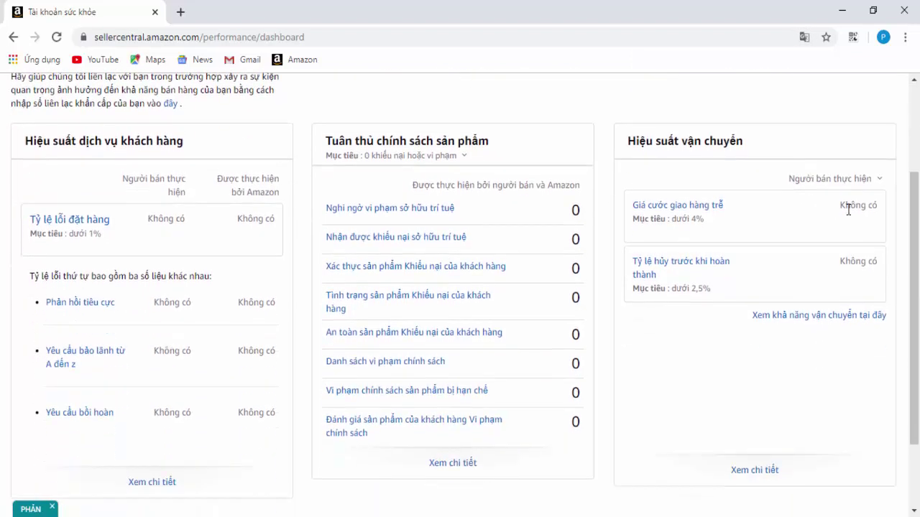
{"action": "scroll", "coordinate": [790, 208], "scroll_direction": "up", "scroll_amount": 1}
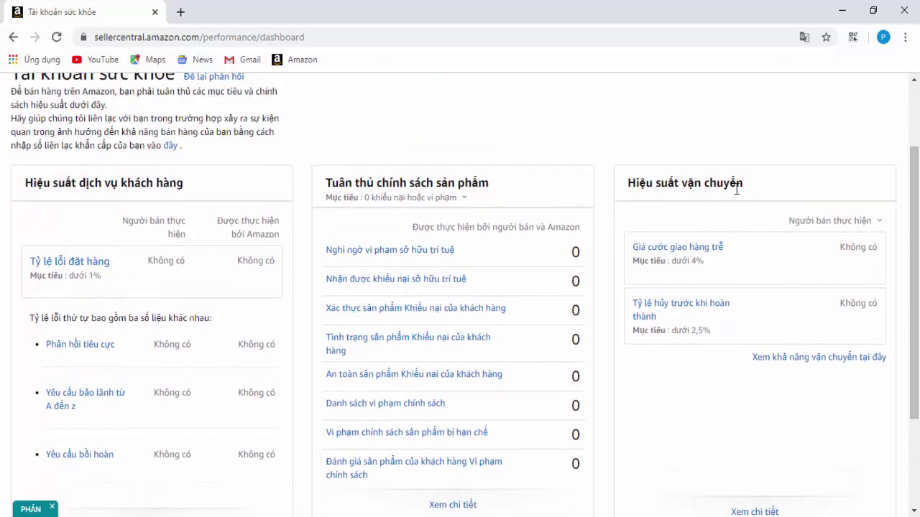
{"action": "left_click_drag", "start_coordinate": [736, 189], "coordinate": [622, 186]}
{"action": "left_click", "coordinate": [620, 189]}
{"action": "left_click_drag", "start_coordinate": [678, 322], "coordinate": [625, 305]}
{"action": "left_click", "coordinate": [655, 374]}
{"action": "left_click_drag", "start_coordinate": [672, 330], "coordinate": [717, 332]}
{"action": "left_click", "coordinate": [735, 333]}
{"action": "left_click_drag", "start_coordinate": [647, 316], "coordinate": [669, 329]}
{"action": "left_click_drag", "start_coordinate": [700, 246], "coordinate": [745, 273]}
{"action": "left_click_drag", "start_coordinate": [722, 268], "coordinate": [698, 262]}
{"action": "left_click", "coordinate": [637, 267]}
{"action": "left_click", "coordinate": [715, 270]}
{"action": "scroll", "coordinate": [701, 316], "scroll_direction": "up", "scroll_amount": 3}
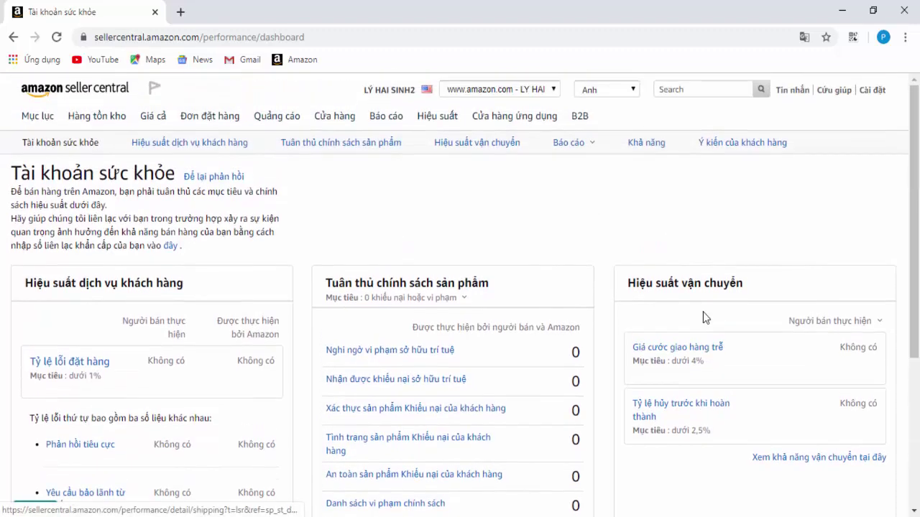
{"action": "scroll", "coordinate": [599, 289], "scroll_direction": "down", "scroll_amount": 3}
{"action": "scroll", "coordinate": [599, 290], "scroll_direction": "up", "scroll_amount": 3}
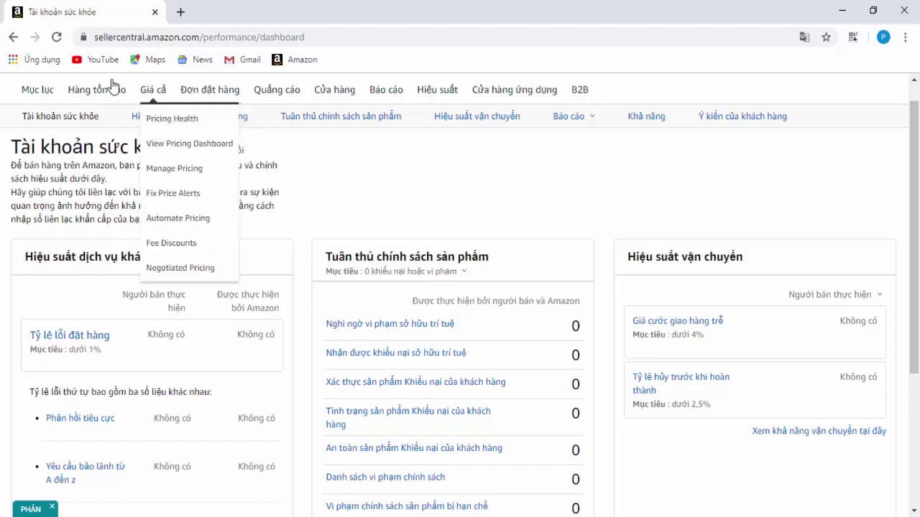
Open the Manage Inventory page and close the Preferences tour message to show the product list.
{"action": "left_click", "coordinate": [120, 118]}
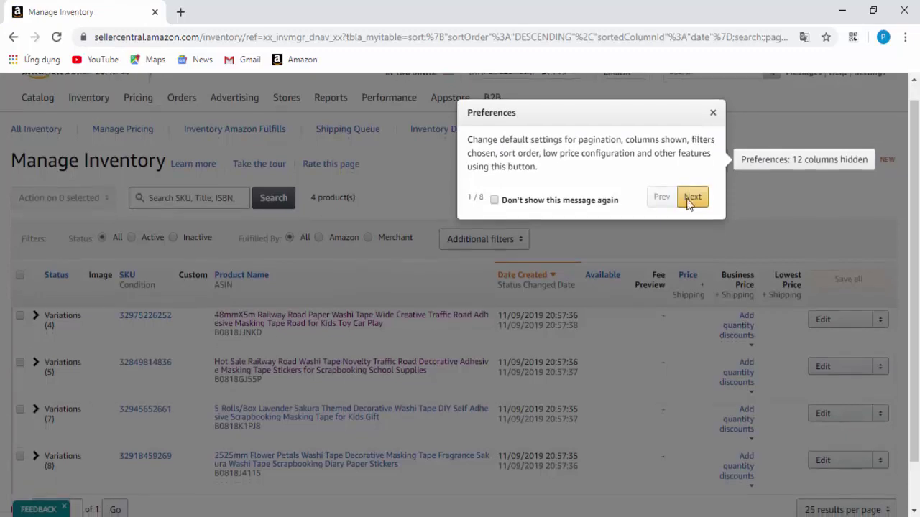
{"action": "left_click", "coordinate": [713, 112]}
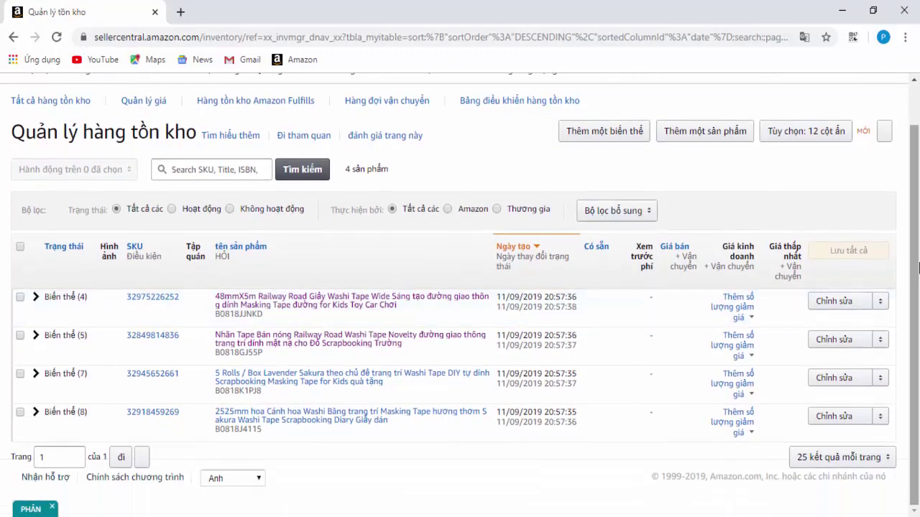
{"action": "scroll", "coordinate": [917, 248], "scroll_direction": "up", "scroll_amount": 1}
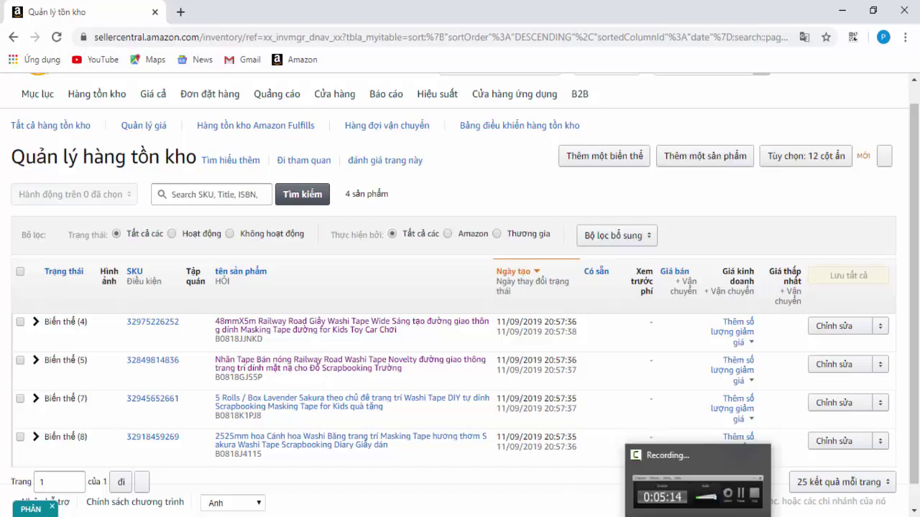
{"action": "left_click", "coordinate": [719, 491]}
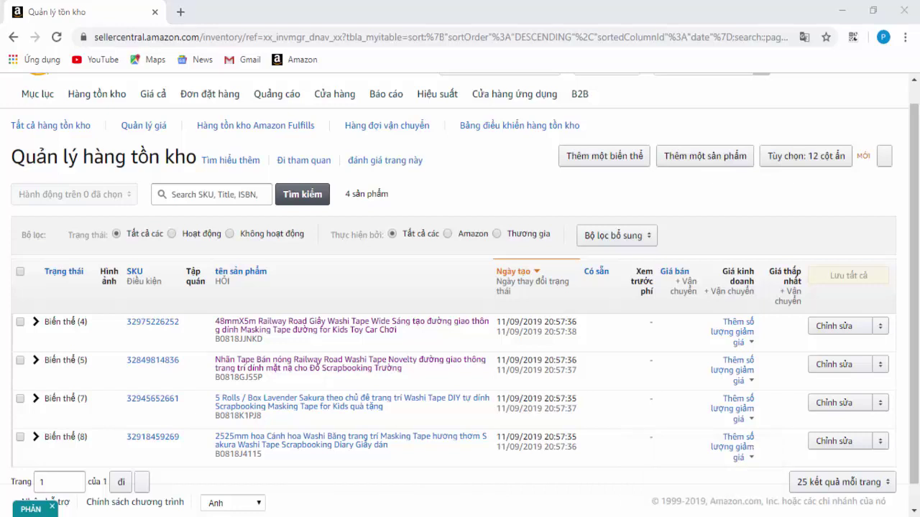